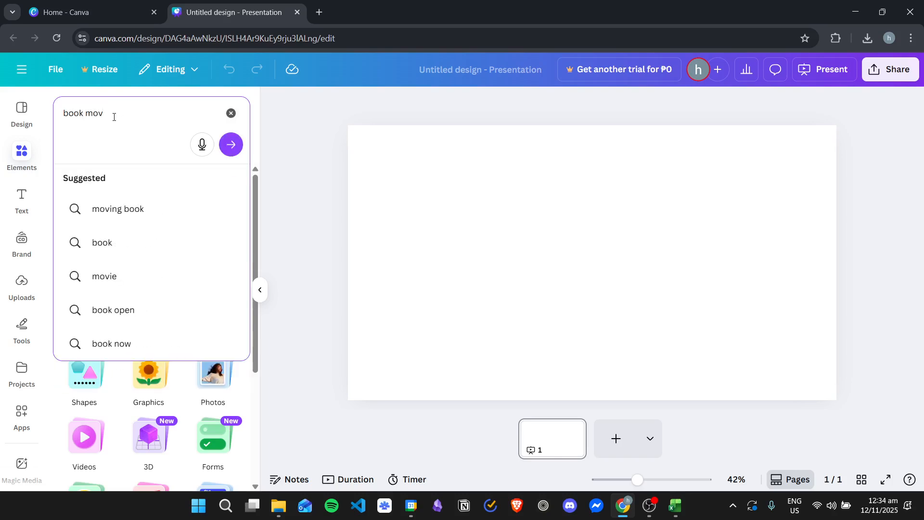
# - Search the elements for "book mockup" and browse the full set of mockup results
pyautogui.press('BackSpace')
pyautogui.write('ckup')
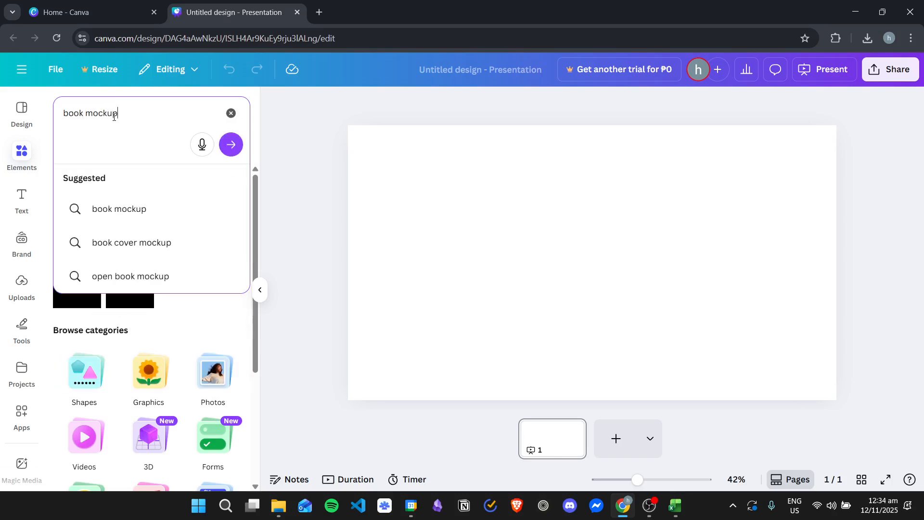
pyautogui.press('Return')
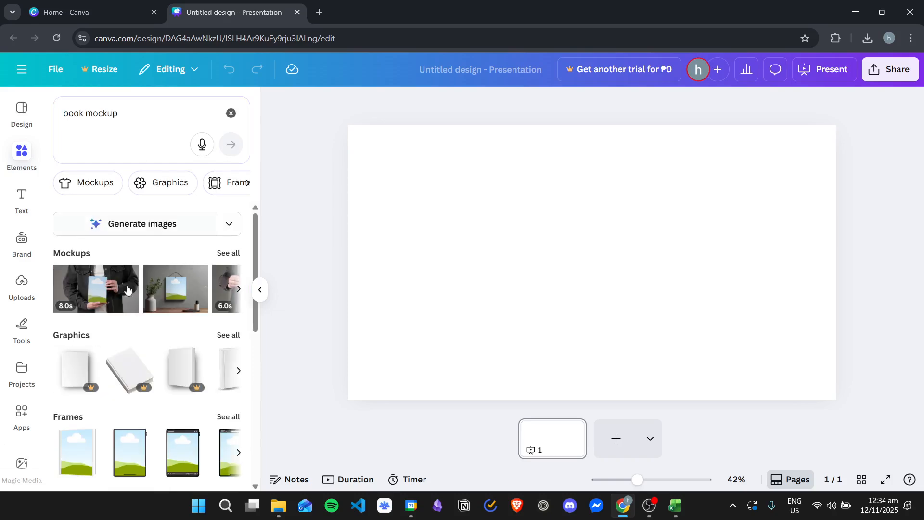
pyautogui.click(232, 252)
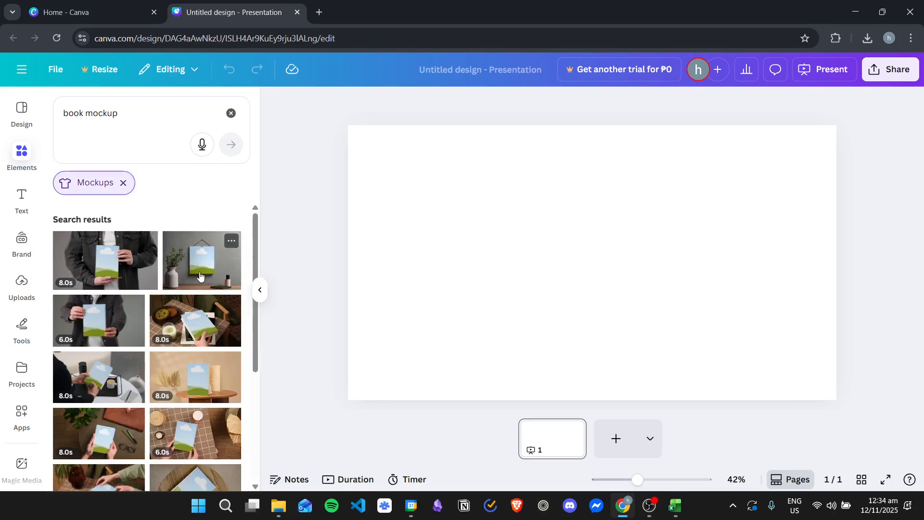
pyautogui.scroll(-5, 200, 276)
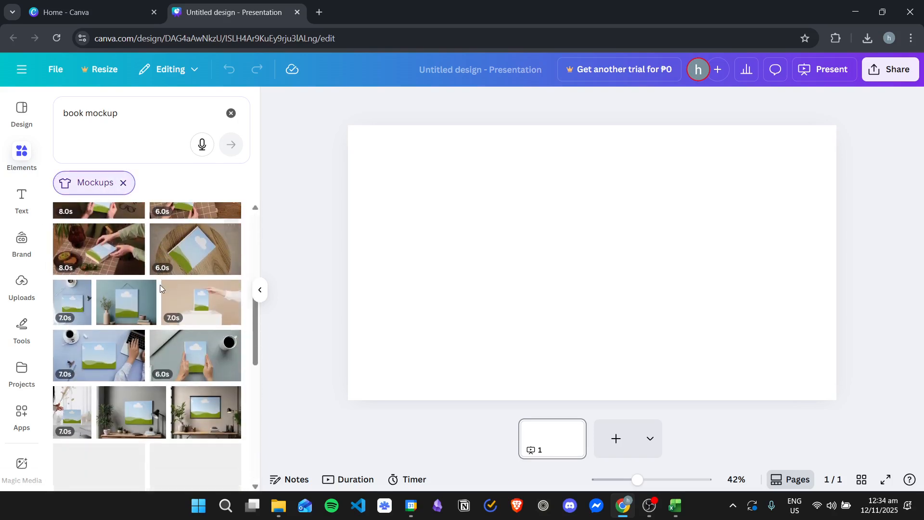
pyautogui.scroll(-4, 160, 288)
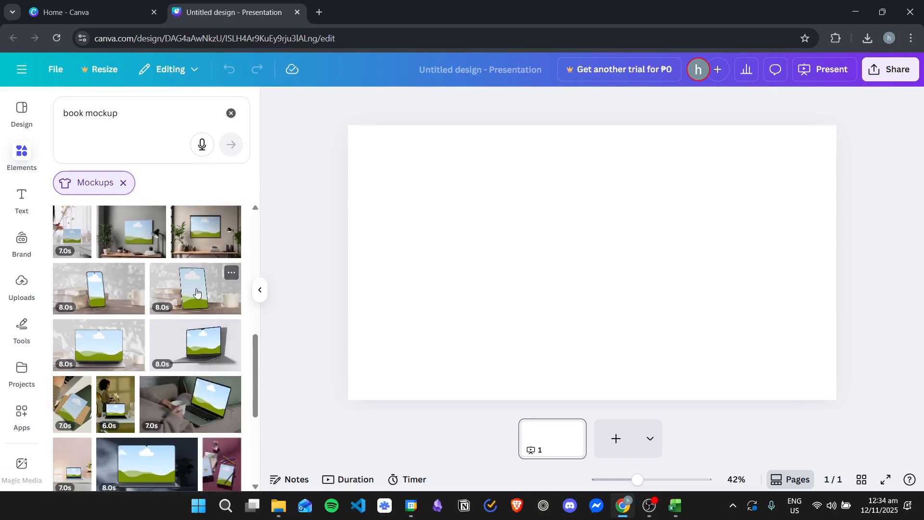
pyautogui.press('Return')
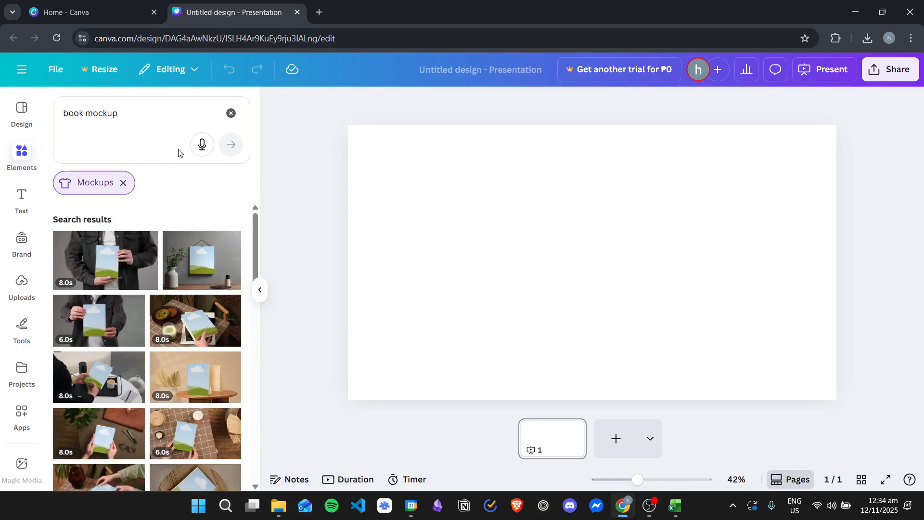
# - Change the mockup search to "book cover" and look through the results
pyautogui.moveTo(119, 114); pyautogui.dragTo(84, 113)
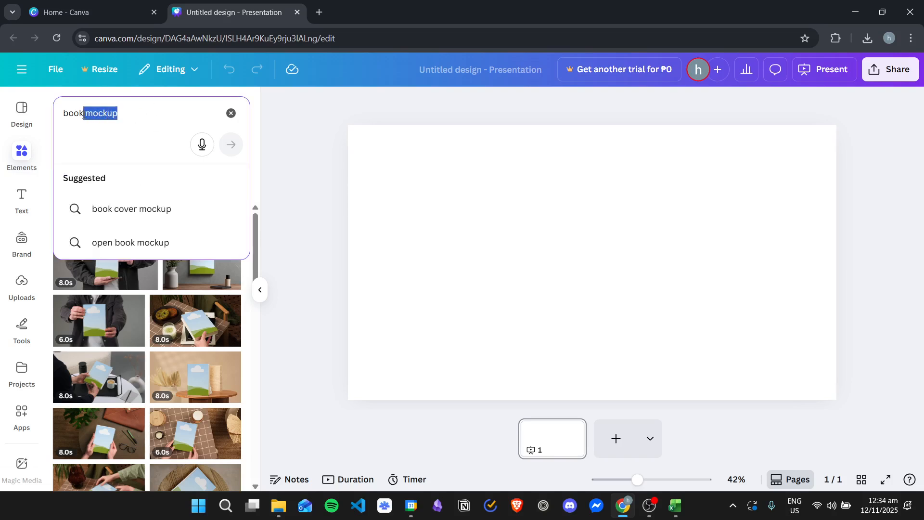
pyautogui.press('BackSpace')
pyautogui.write('cover')
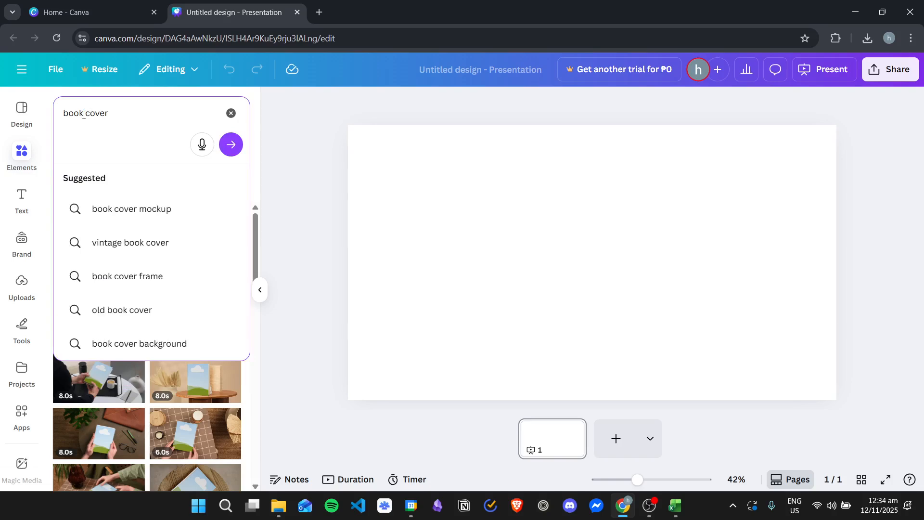
pyautogui.press('Return')
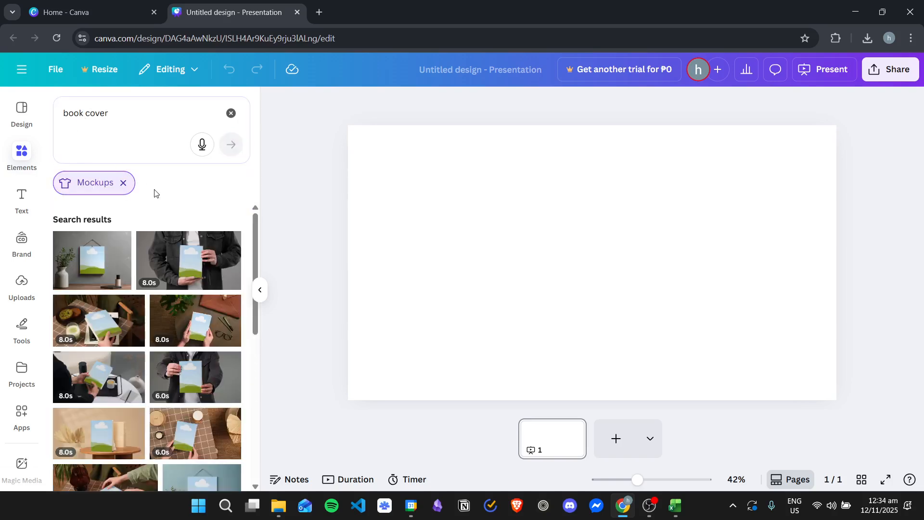
pyautogui.scroll(-2, 231, 241)
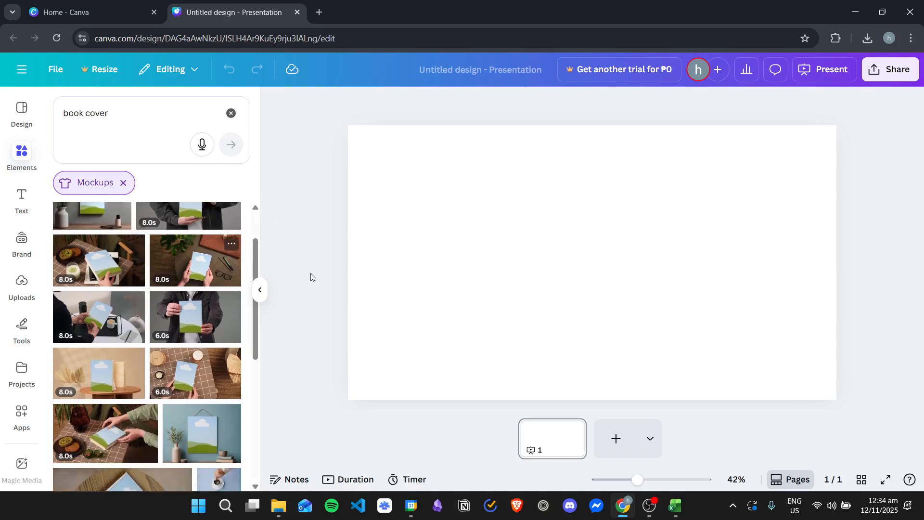
pyautogui.scroll(2, 181, 258)
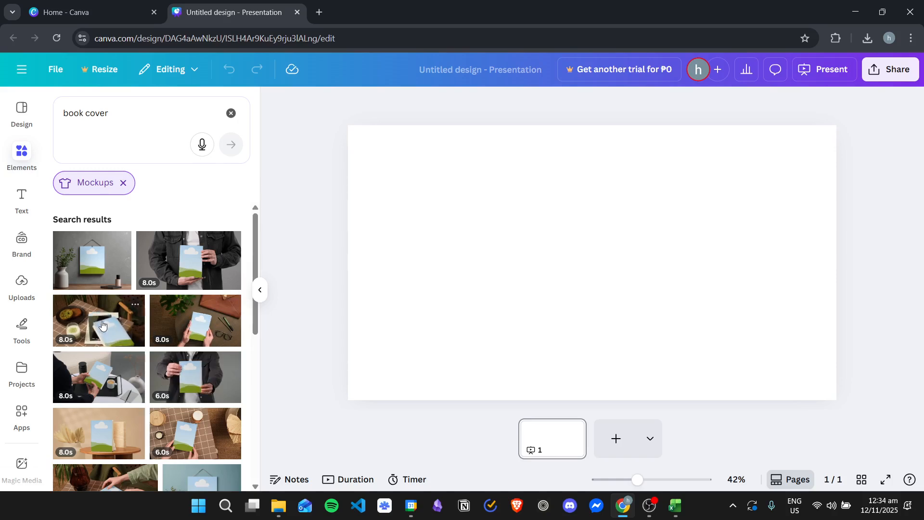
# - Add the 8.0s mockup of a book on a tiled café table and enlarge it to fill the page
pyautogui.click(102, 324)
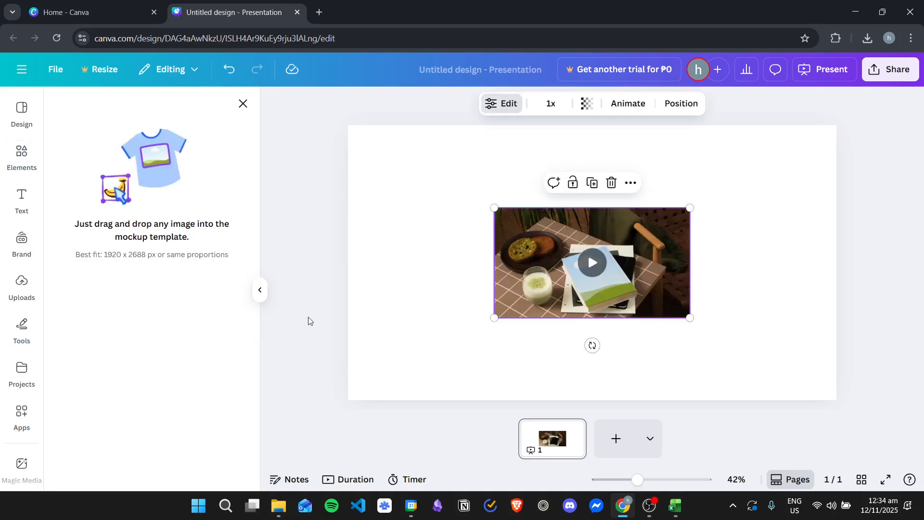
pyautogui.moveTo(533, 239); pyautogui.dragTo(372, 136)
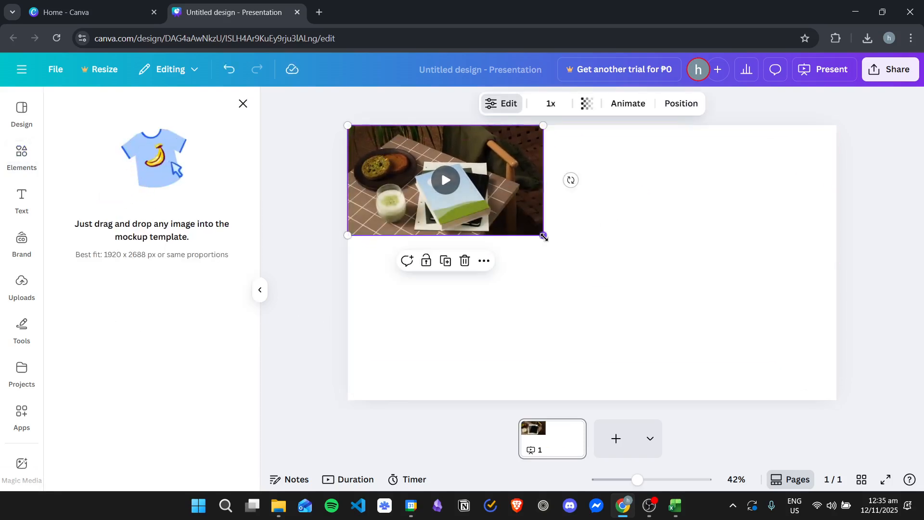
pyautogui.moveTo(544, 236); pyautogui.dragTo(836, 399)
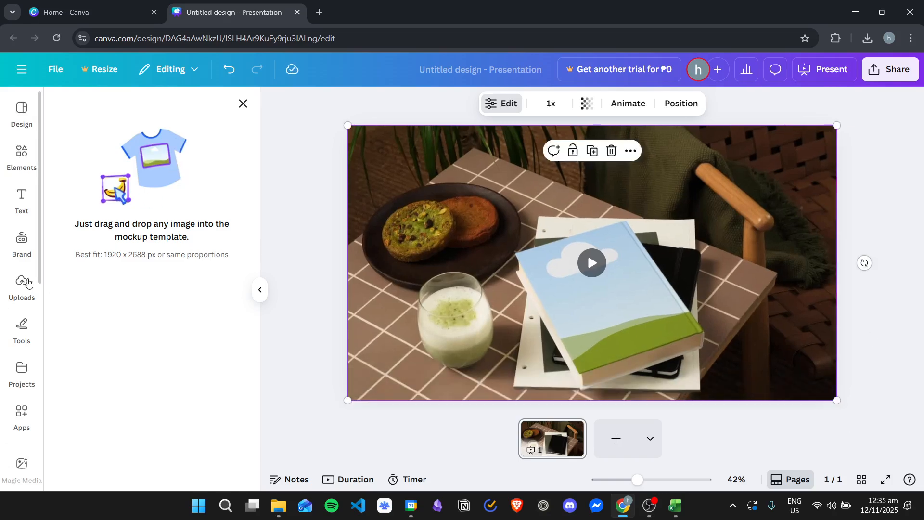
# - Upload book cover.png from the Image folder on the computer to the design's uploaded images
pyautogui.click(27, 283)
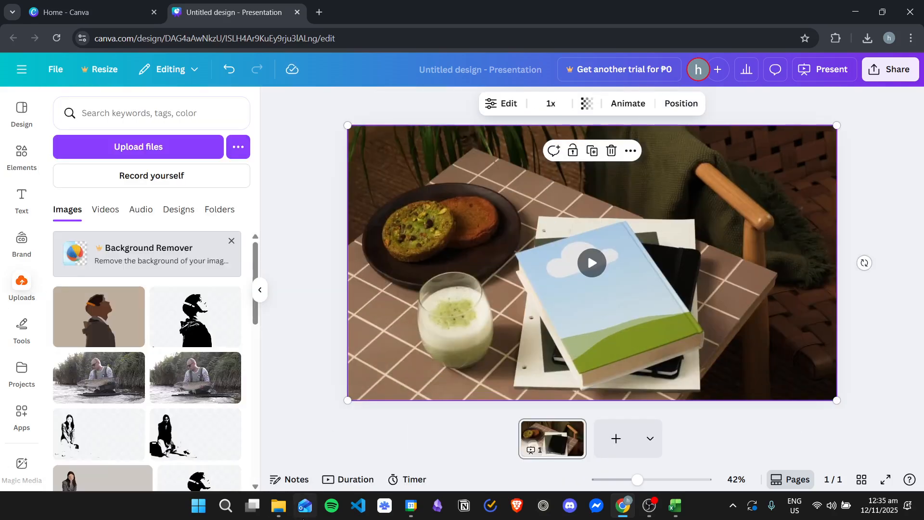
pyautogui.moveTo(278, 506)
pyautogui.click(332, 441)
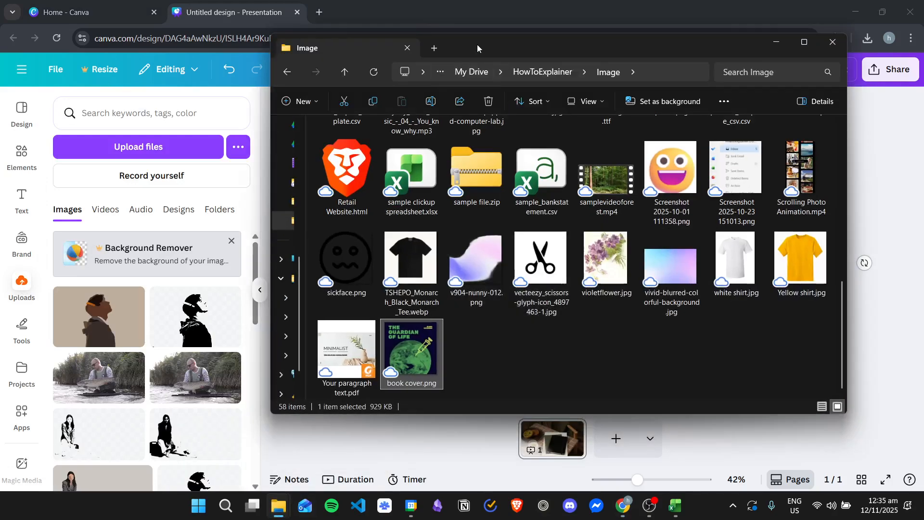
pyautogui.moveTo(478, 45); pyautogui.dragTo(479, 57)
pyautogui.moveTo(425, 369); pyautogui.dragTo(113, 313)
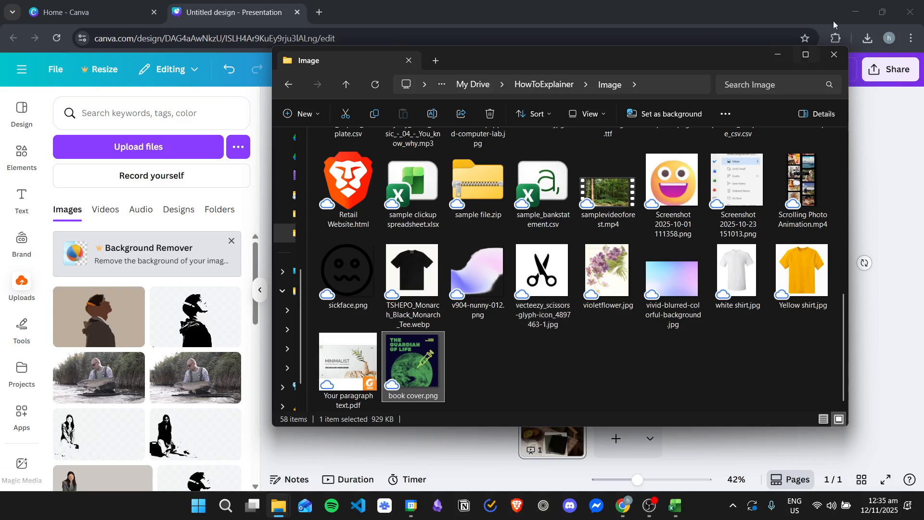
pyautogui.click(778, 55)
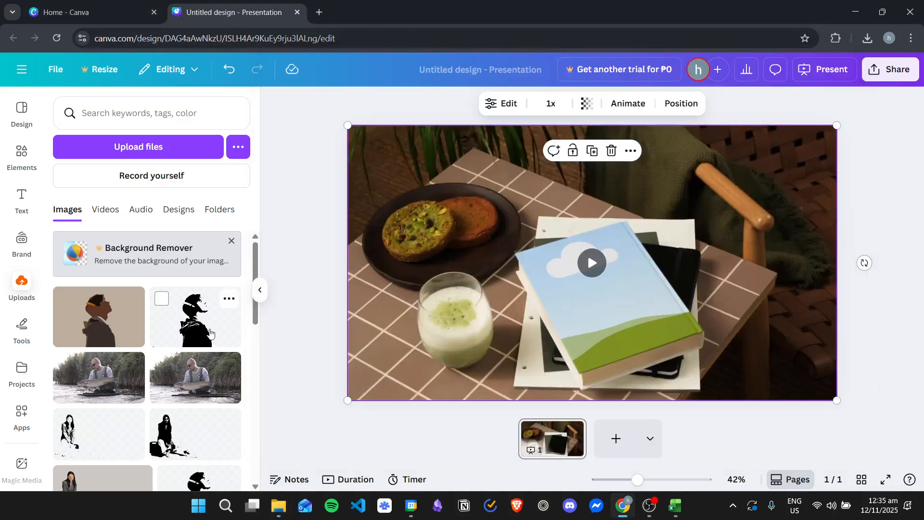
pyautogui.moveTo(230, 306)
pyautogui.scroll(-5, 193, 298)
pyautogui.scroll(5, 193, 289)
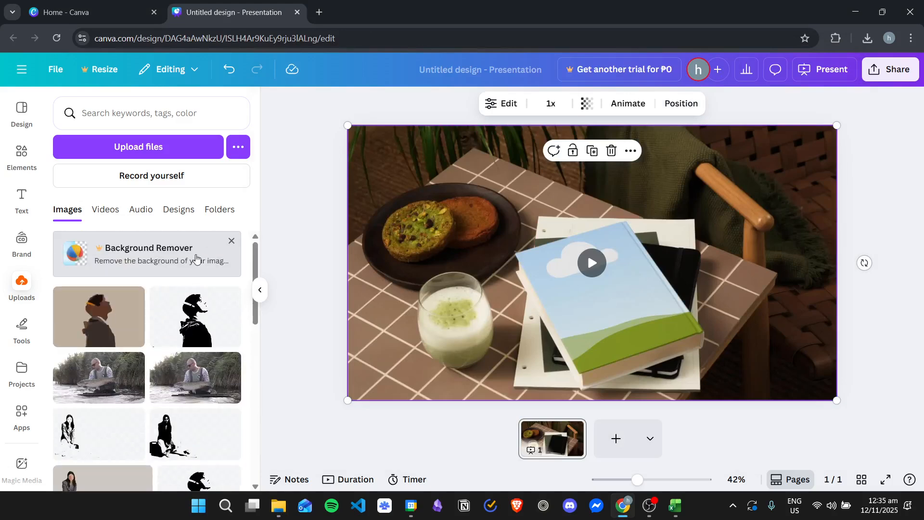
pyautogui.moveTo(278, 506)
pyautogui.click(347, 457)
pyautogui.moveTo(413, 371); pyautogui.dragTo(166, 301)
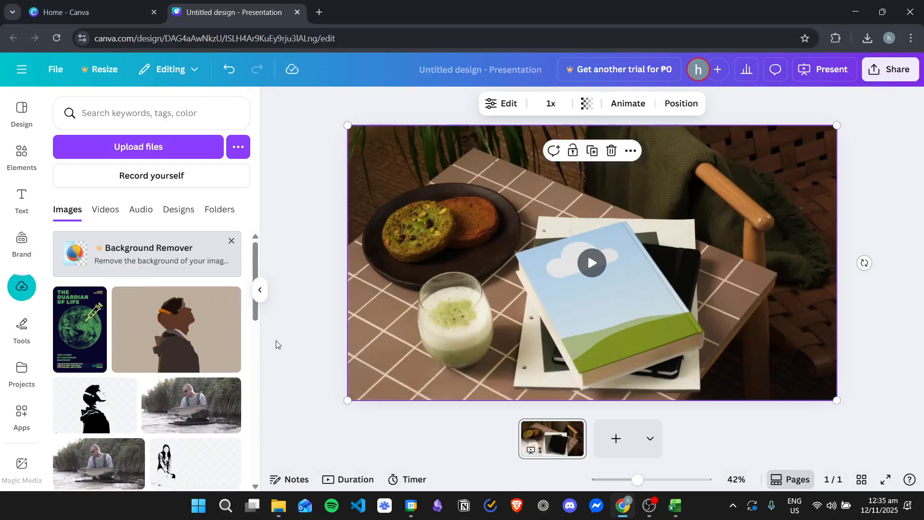
# - Place the uploaded book cover image onto the blank book in the video mockup and pause its playback
pyautogui.moveTo(71, 338); pyautogui.dragTo(83, 336)
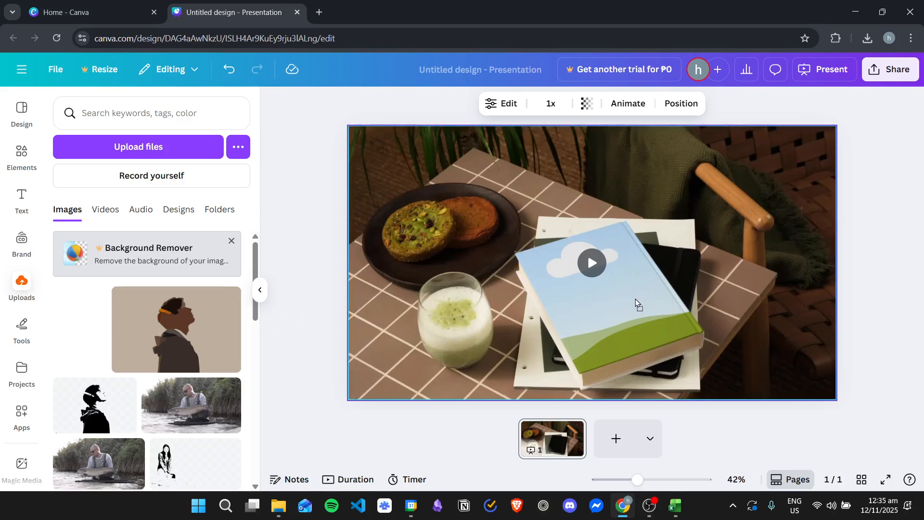
pyautogui.moveTo(609, 299); pyautogui.dragTo(610, 301)
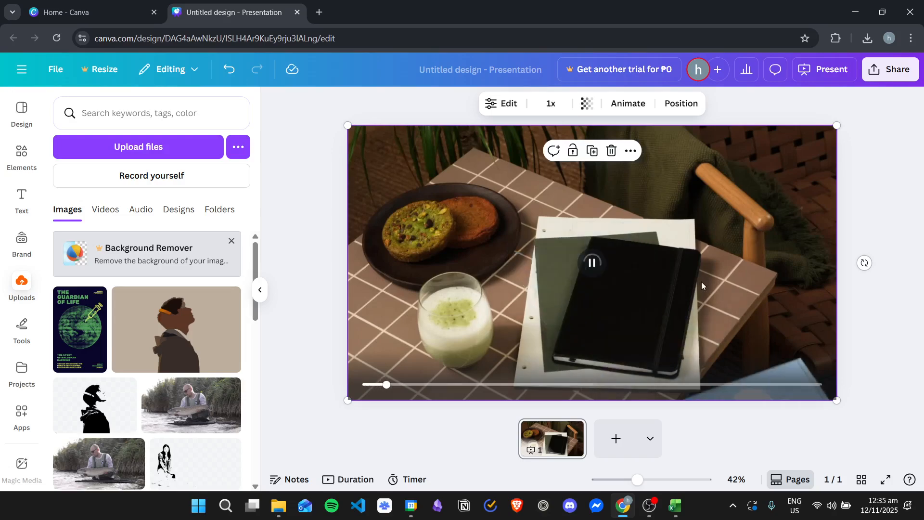
pyautogui.click(592, 263)
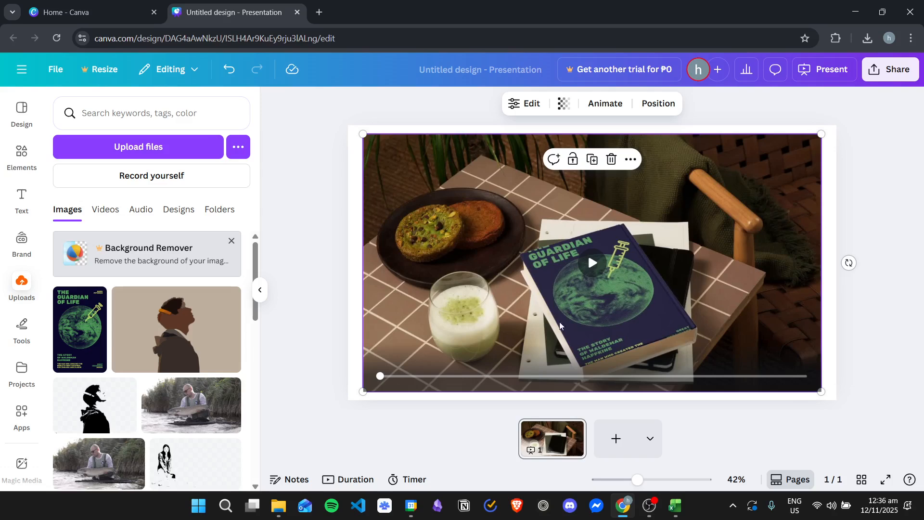
# - Open the mockup's image adjustments and set the cover image to Fit
pyautogui.doubleClick(545, 298)
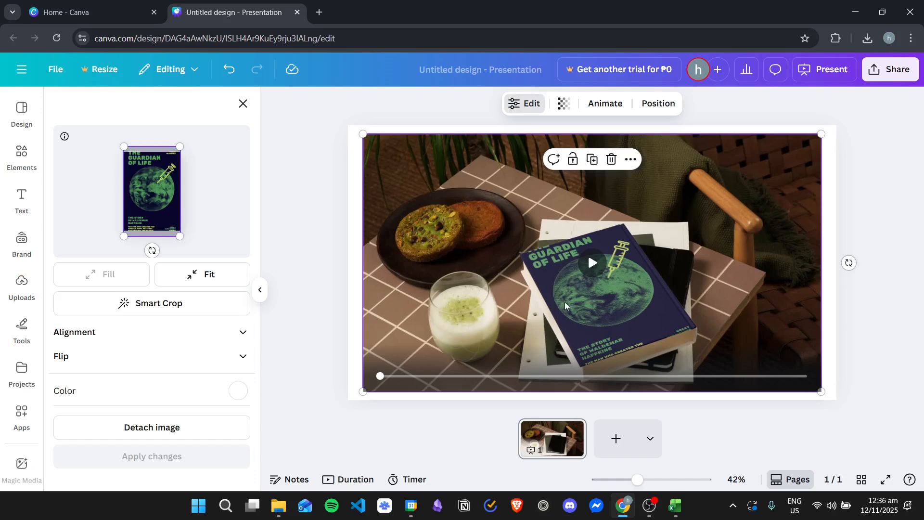
pyautogui.click(209, 273)
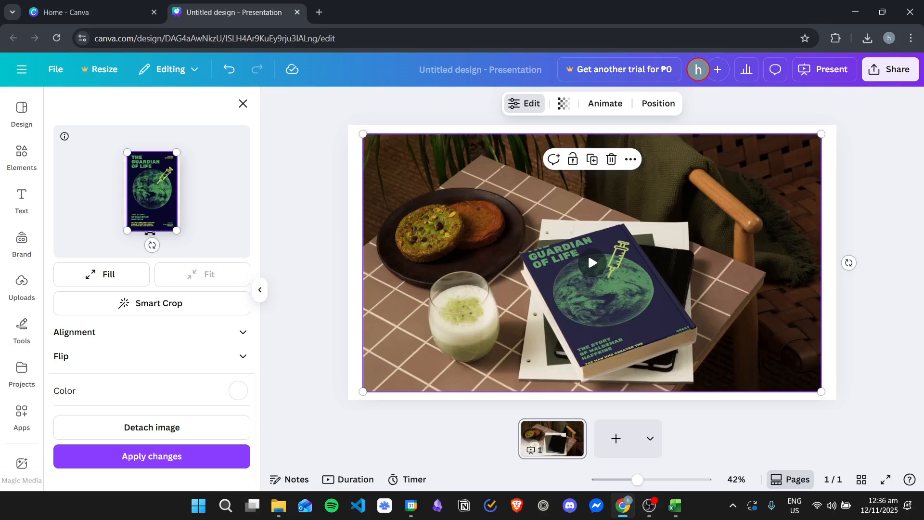
# - Look at the alignment options and try flipping the cover image vertically and horizontally, reversing each flip
pyautogui.click(232, 337)
pyautogui.click(217, 335)
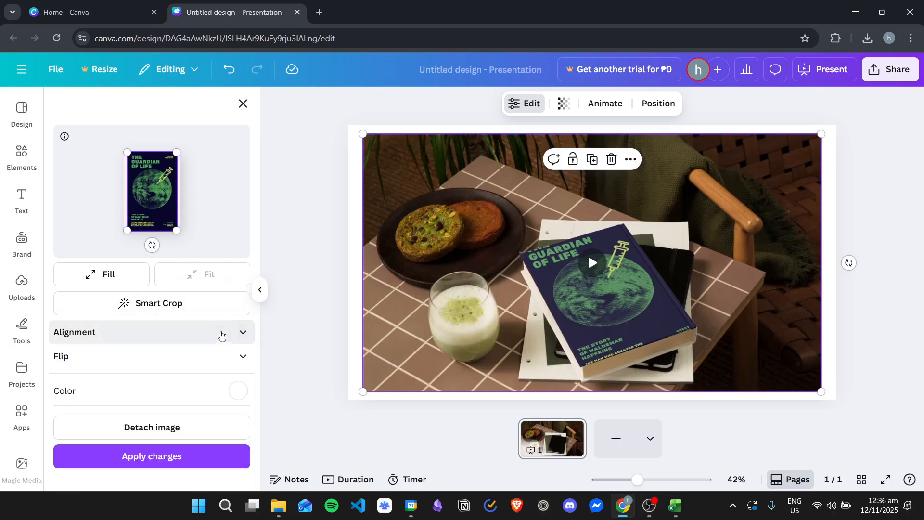
pyautogui.click(201, 332)
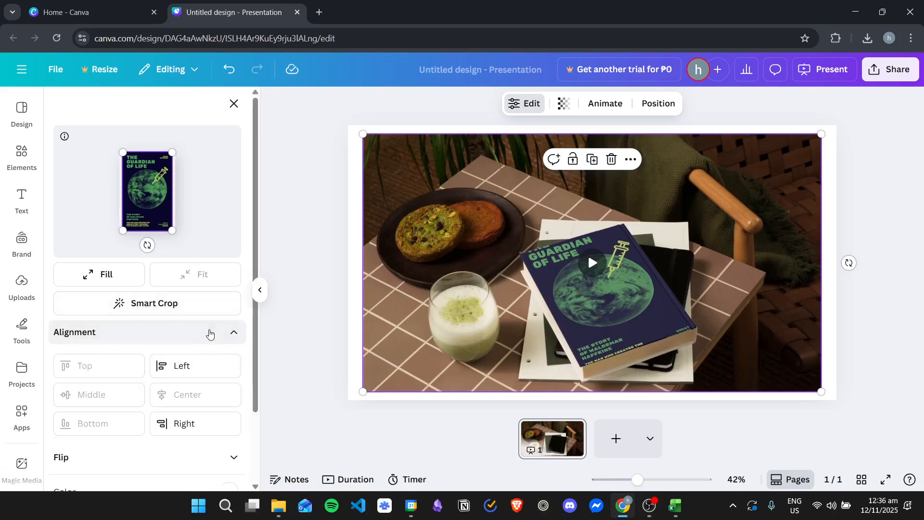
pyautogui.click(209, 332)
pyautogui.click(196, 357)
pyautogui.click(201, 391)
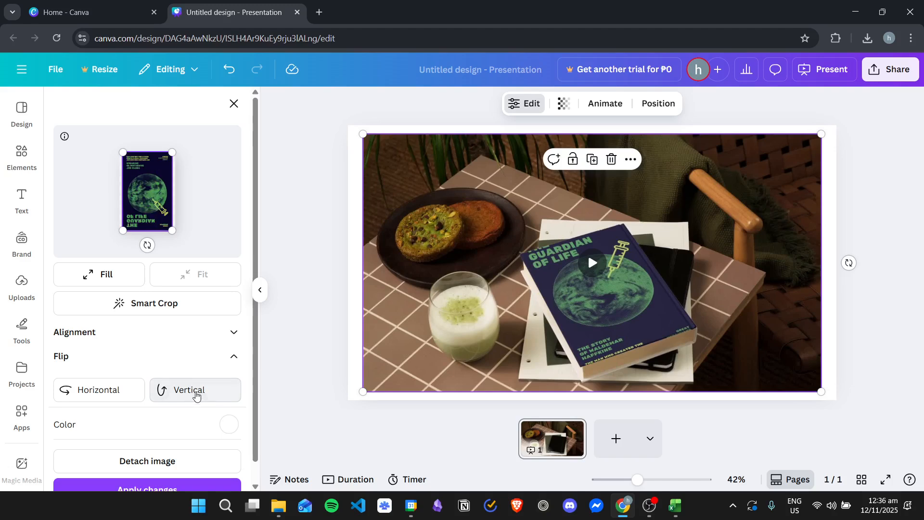
pyautogui.click(196, 393)
pyautogui.click(101, 391)
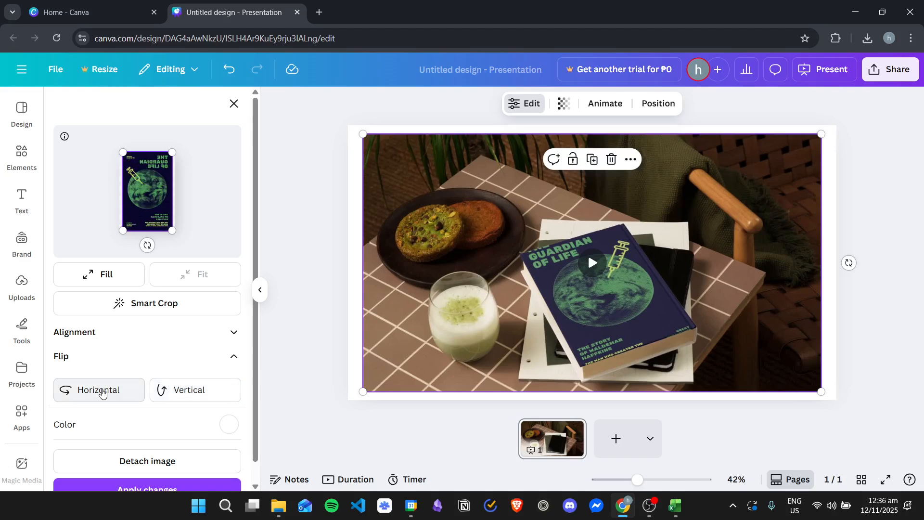
pyautogui.click(100, 389)
pyautogui.click(205, 361)
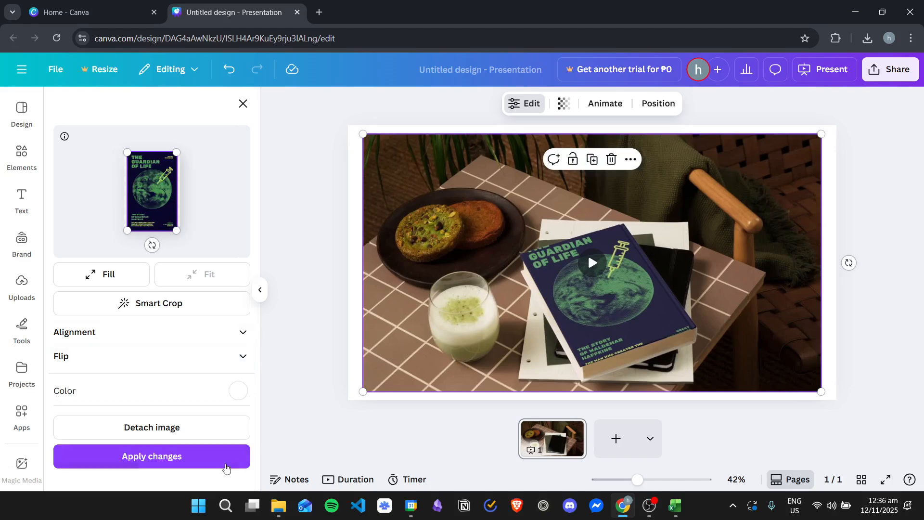
# - Apply the Fit adjustment of the cover image to the video mockup
pyautogui.click(139, 462)
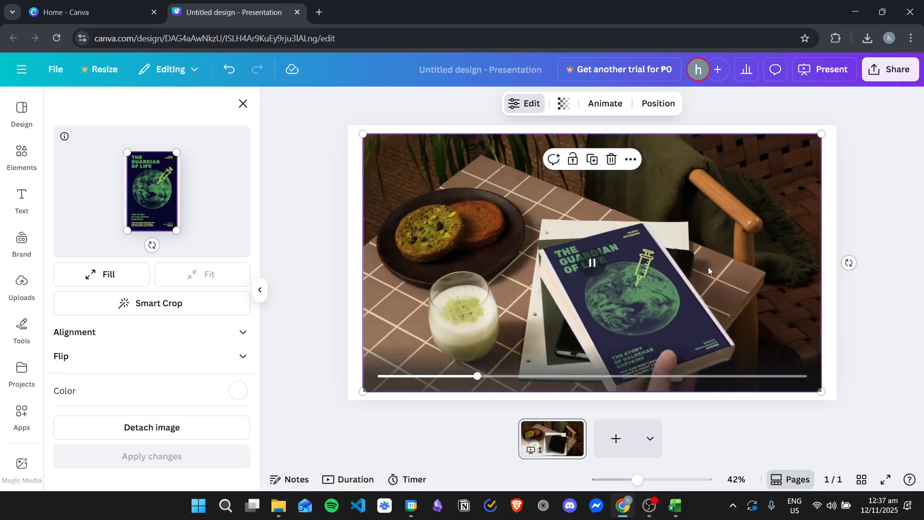
# - Add a second page and insert the static mockup of a thick standing book from the book cover mockups
pyautogui.click(615, 439)
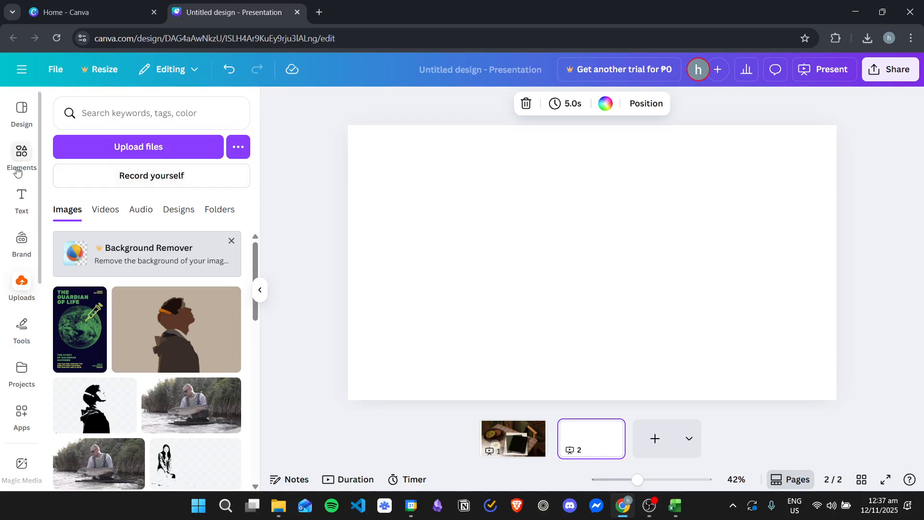
pyautogui.click(19, 163)
pyautogui.scroll(-3, 205, 331)
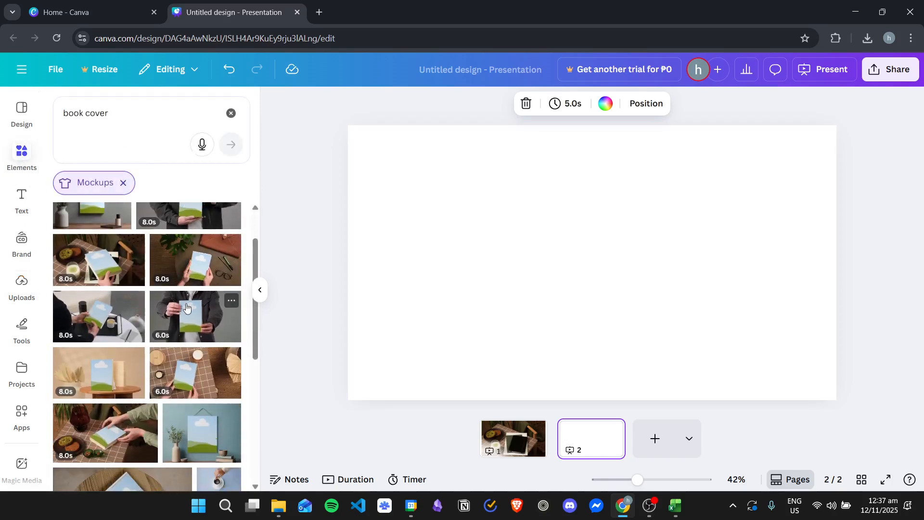
pyautogui.scroll(-10, 205, 331)
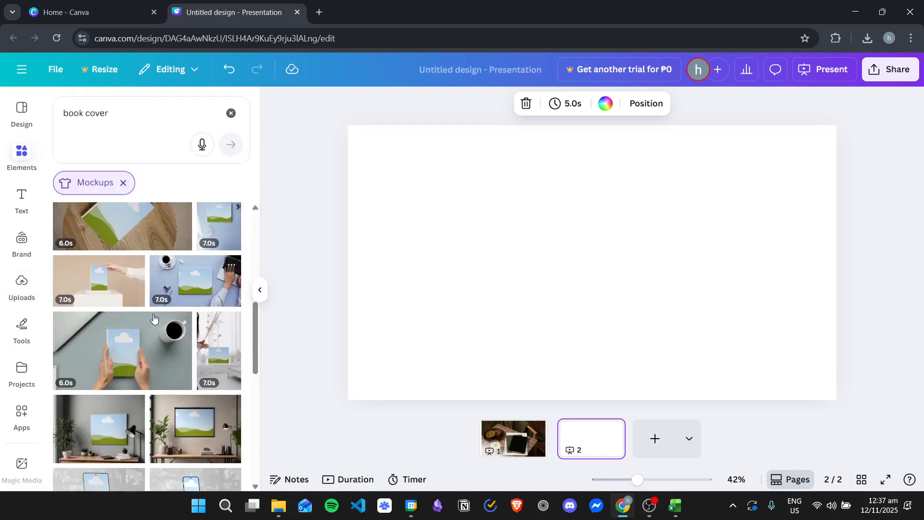
pyautogui.scroll(-4, 156, 318)
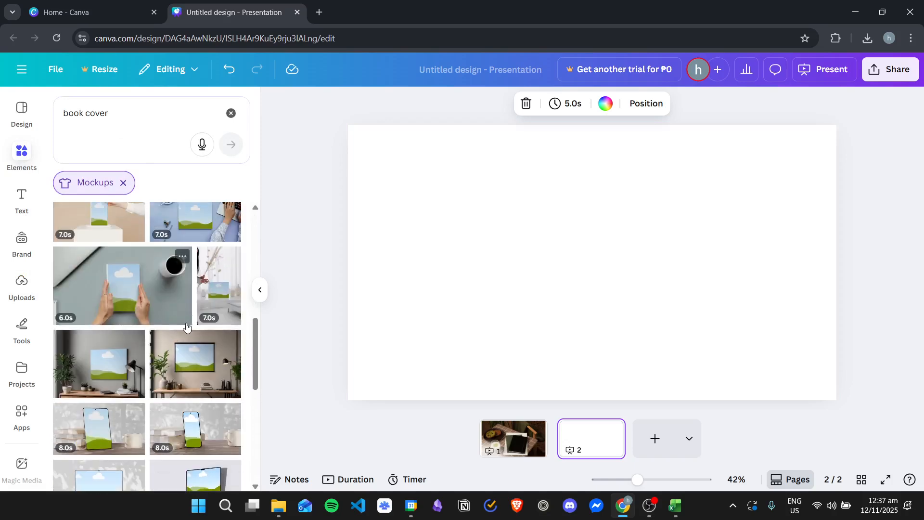
pyautogui.scroll(-5, 155, 307)
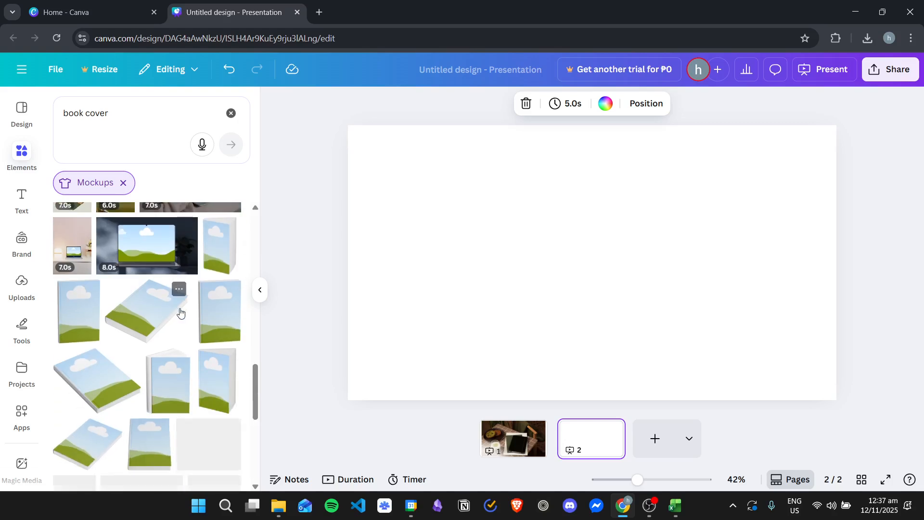
pyautogui.scroll(3, 202, 340)
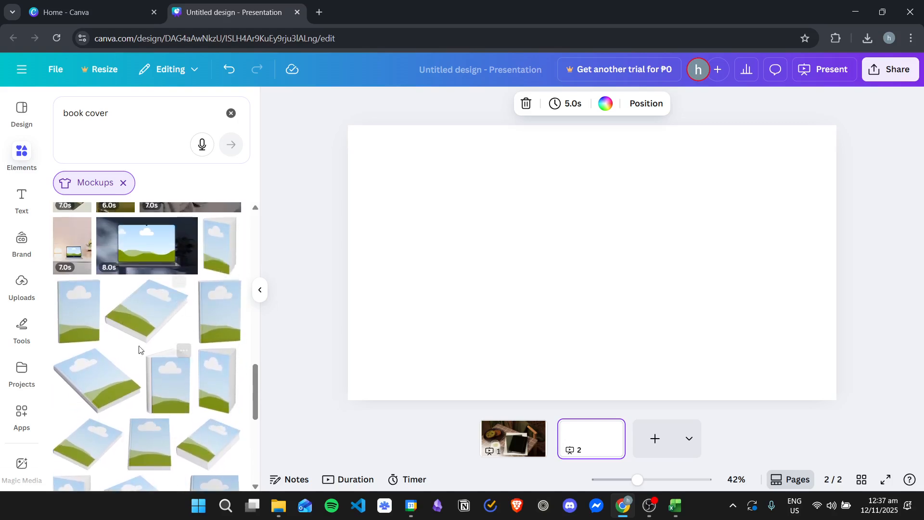
pyautogui.scroll(-1, 155, 377)
pyautogui.scroll(1, 190, 357)
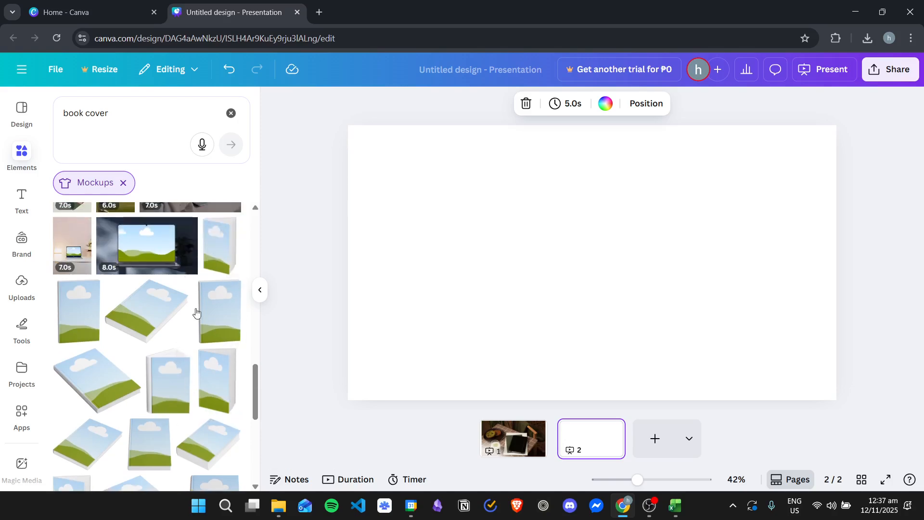
pyautogui.scroll(-2, 181, 287)
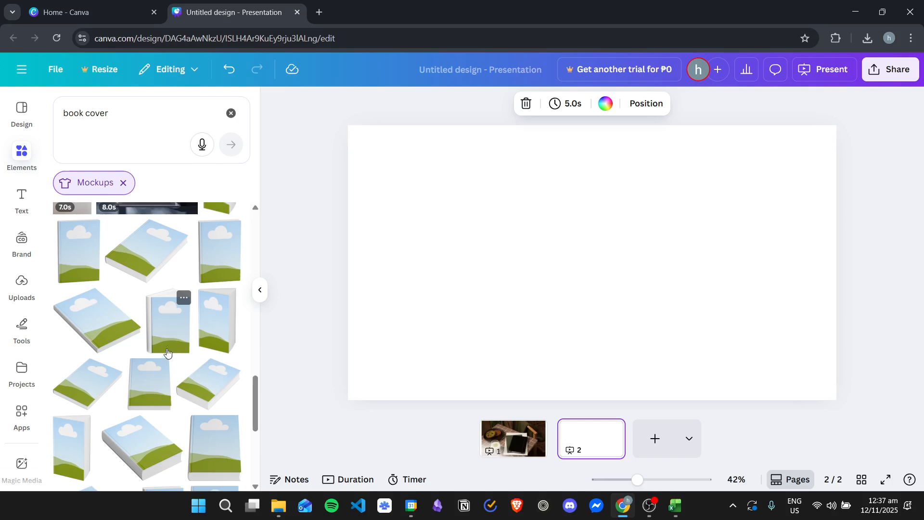
pyautogui.scroll(2, 185, 297)
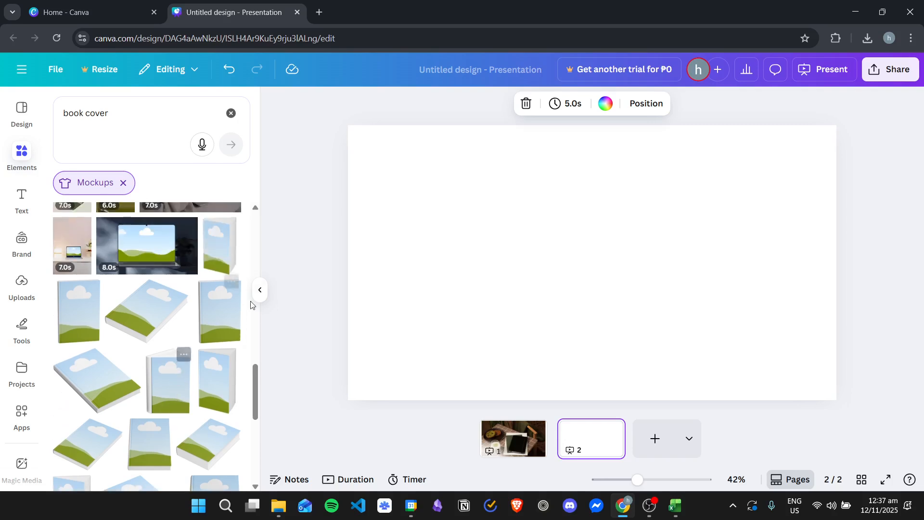
pyautogui.click(248, 246)
# - Enlarge the standing book mockup to nearly the full page height and center it on the page
pyautogui.moveTo(614, 261); pyautogui.dragTo(645, 197)
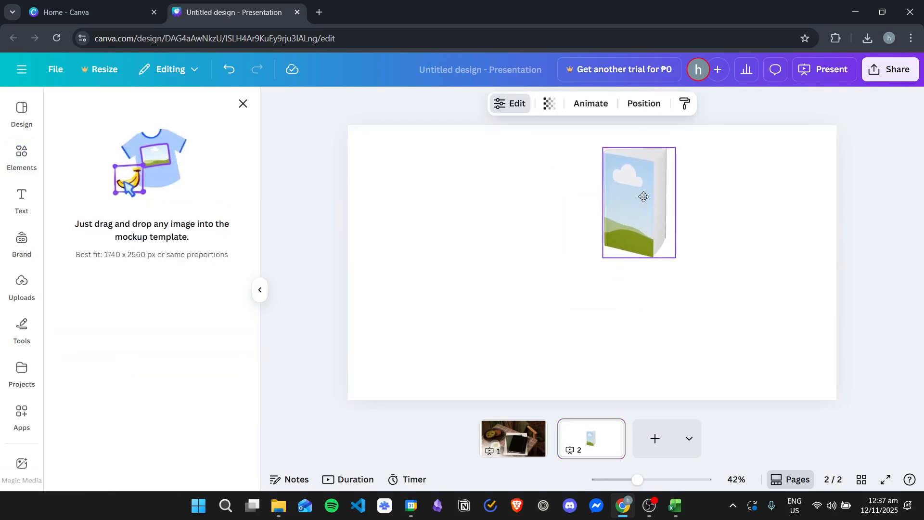
pyautogui.moveTo(605, 256); pyautogui.dragTo(462, 357)
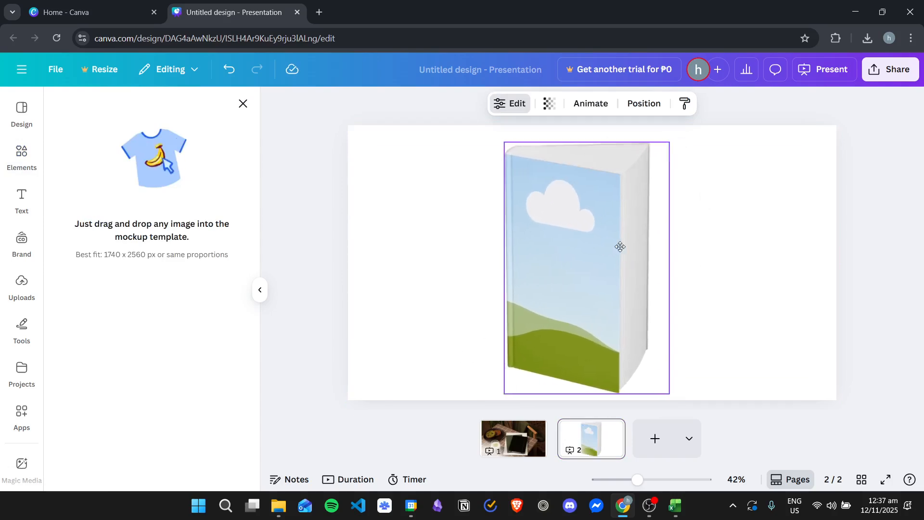
pyautogui.moveTo(621, 247); pyautogui.dragTo(625, 242)
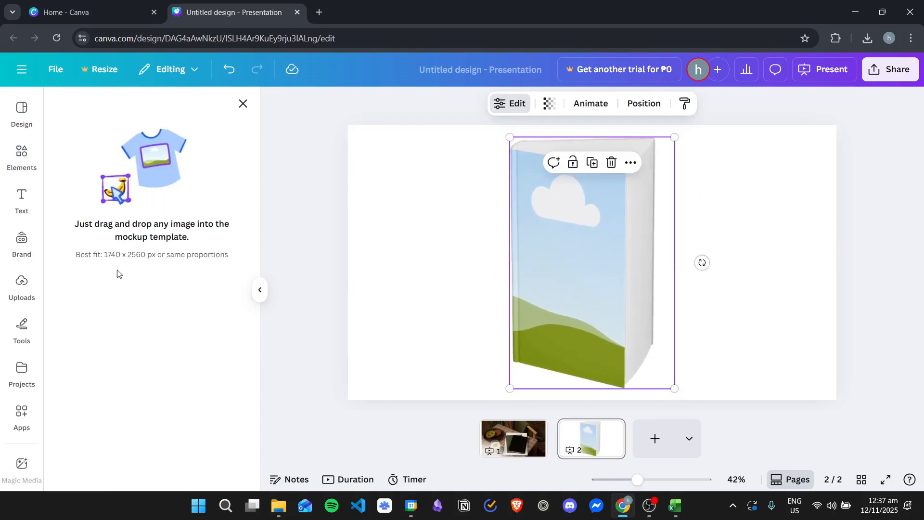
# - Place the uploaded The Guardian of Life cover image onto the standing book mockup
pyautogui.click(22, 285)
pyautogui.moveTo(82, 327); pyautogui.dragTo(579, 245)
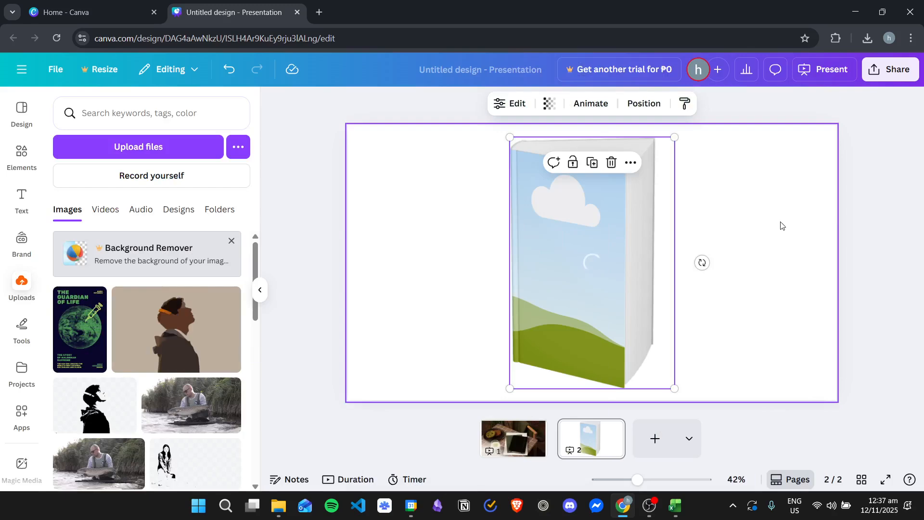
pyautogui.click(748, 230)
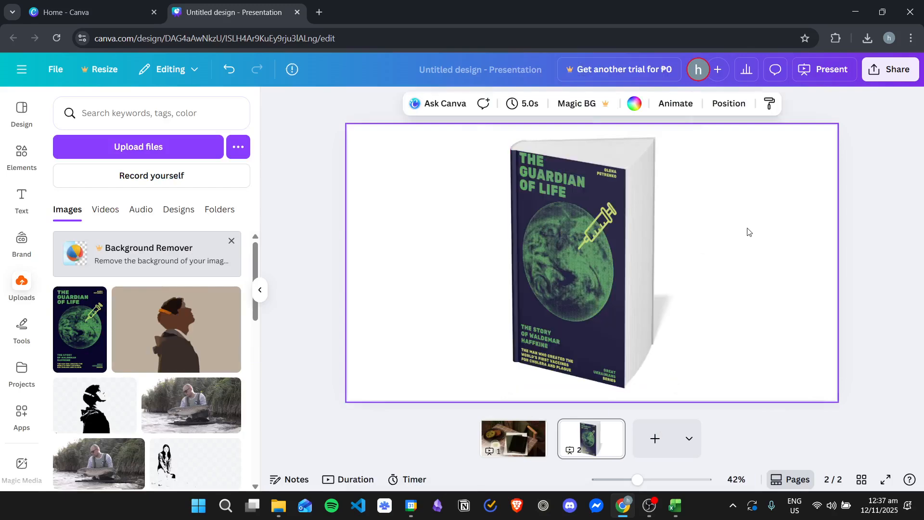
# - Set the cover image on the standing book mockup to Fit and apply the change
pyautogui.click(547, 217)
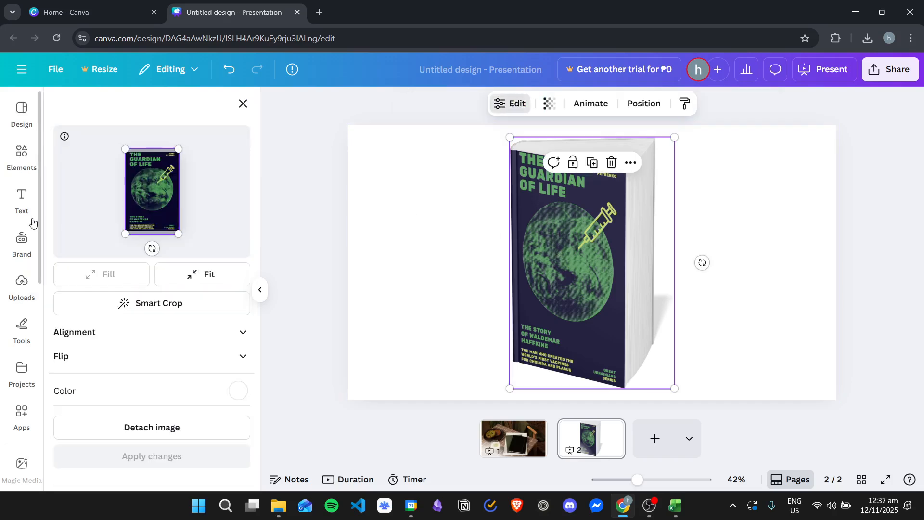
pyautogui.click(198, 274)
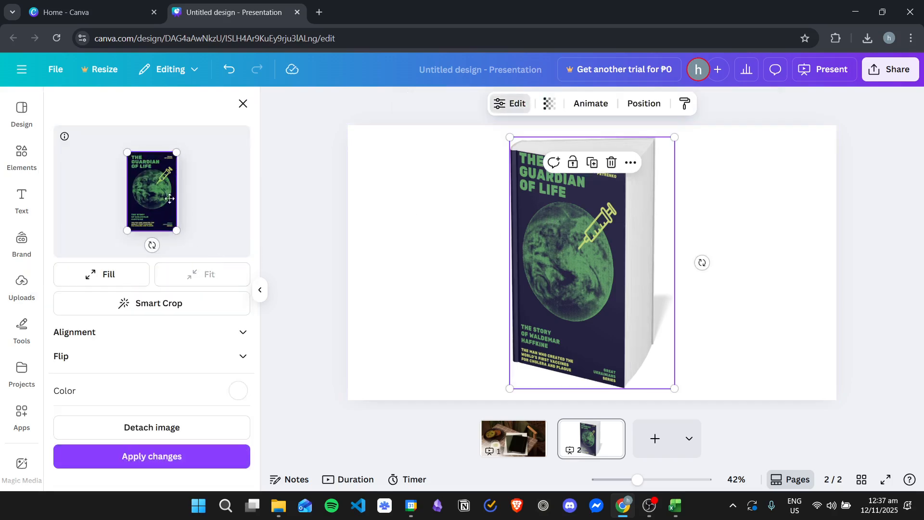
pyautogui.click(206, 457)
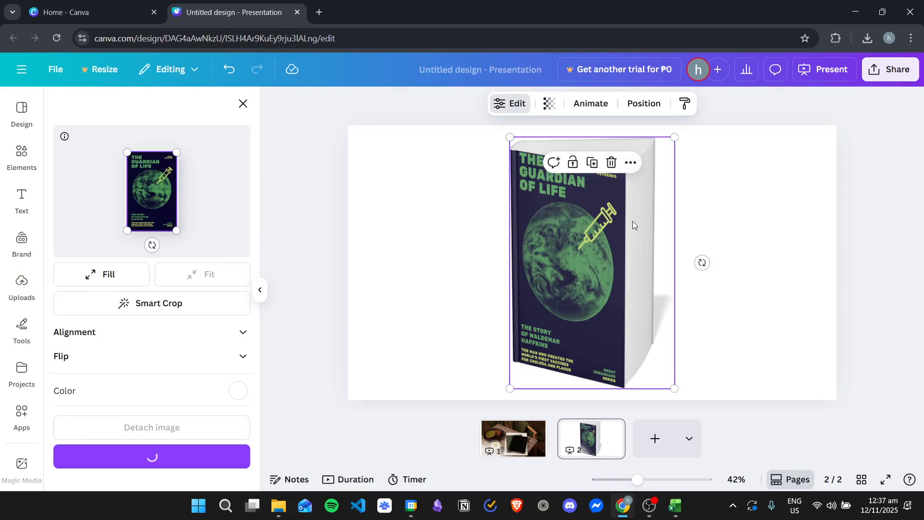
pyautogui.click(750, 201)
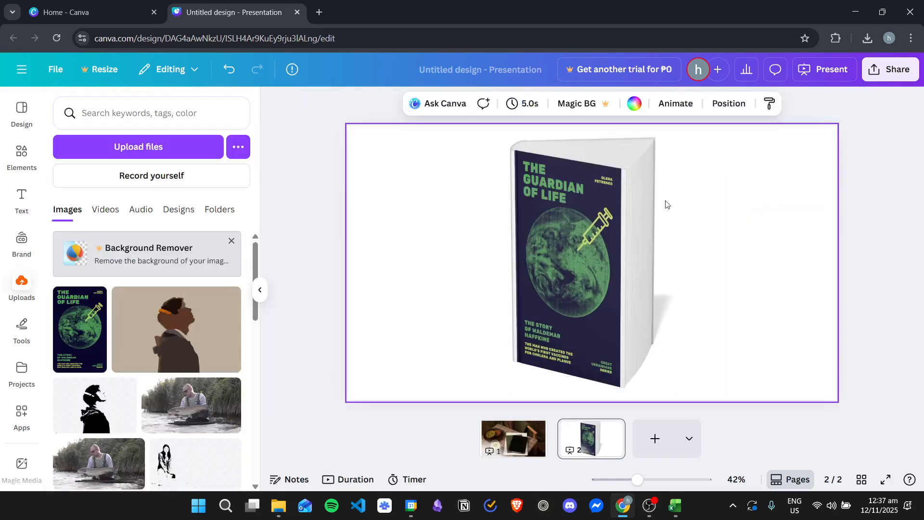